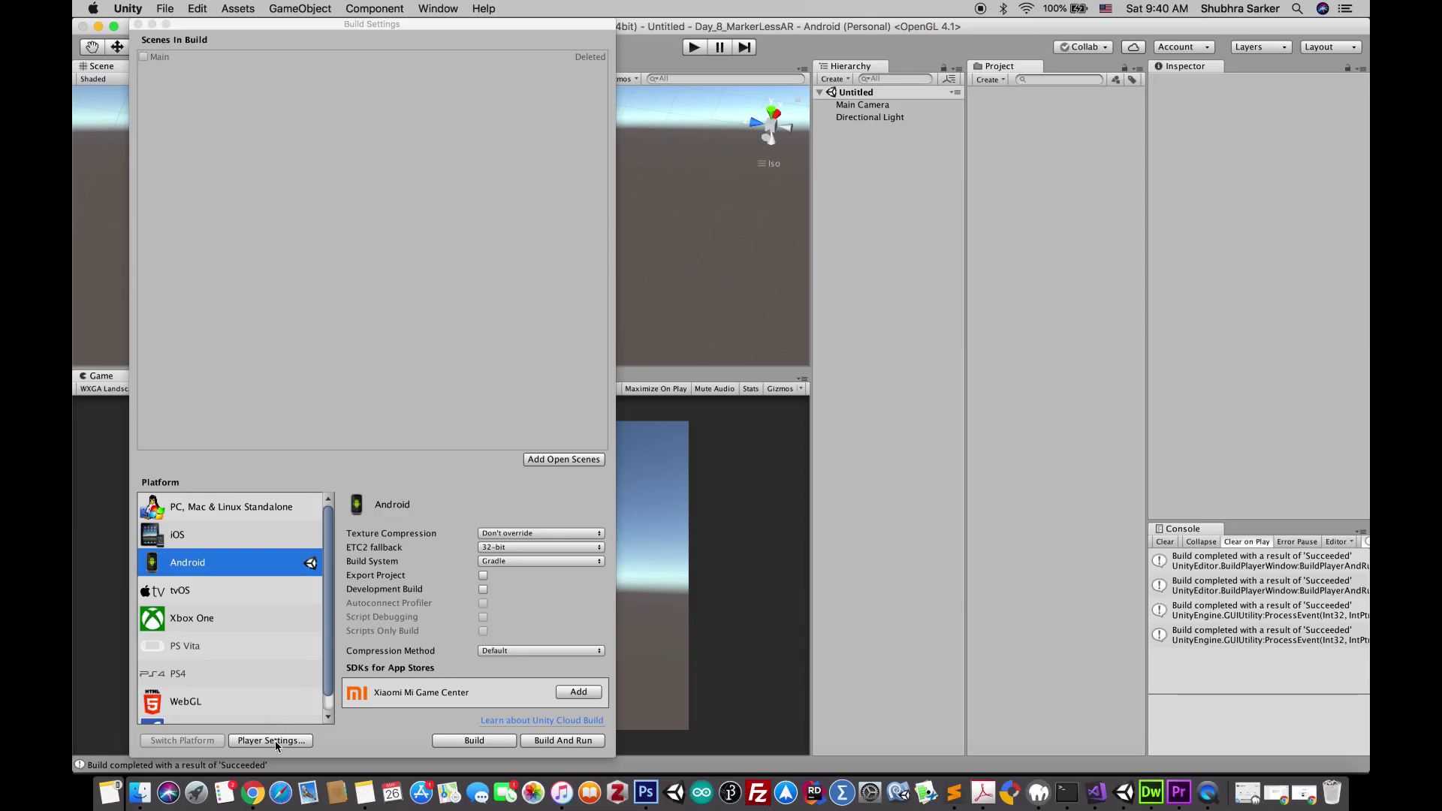
# Open the Android player settings and add a Vuforia AR Camera to the scene
pyautogui.click(271, 741)
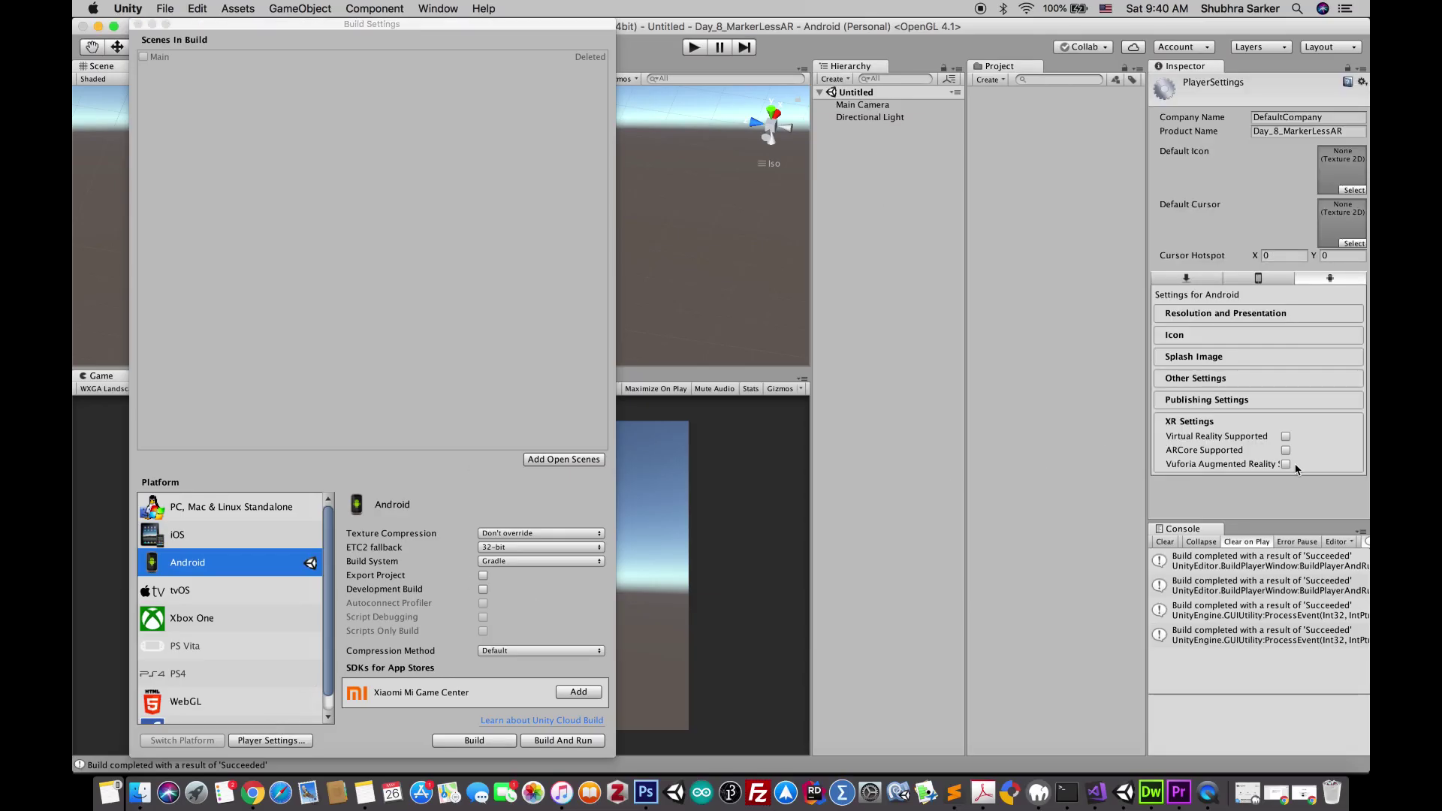
pyautogui.click(833, 78)
pyautogui.moveTo(871, 205)
pyautogui.click(958, 206)
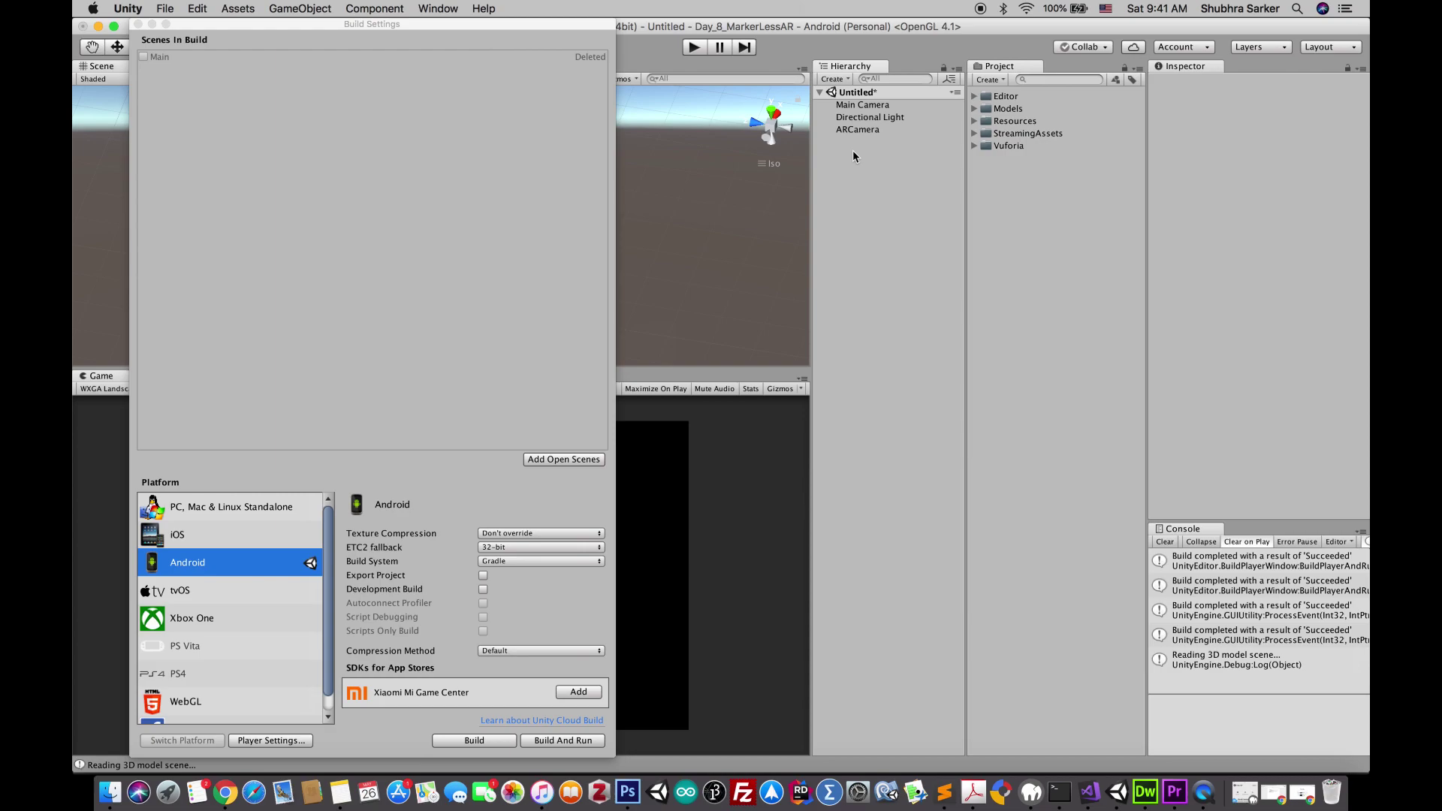
# Add a Vuforia Ground Plane Stage to the scene
pyautogui.click(834, 79)
pyautogui.moveTo(846, 152)
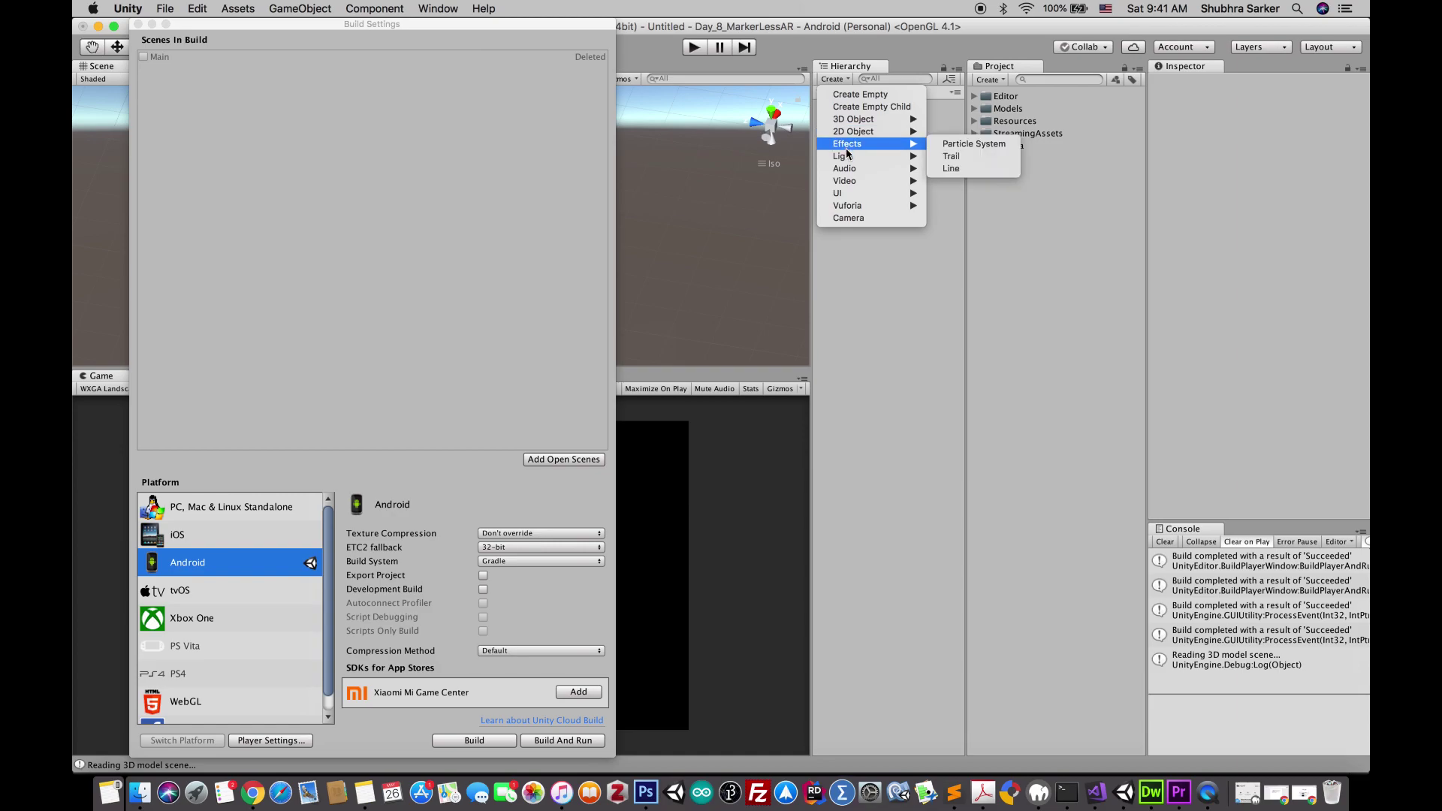
pyautogui.moveTo(859, 208)
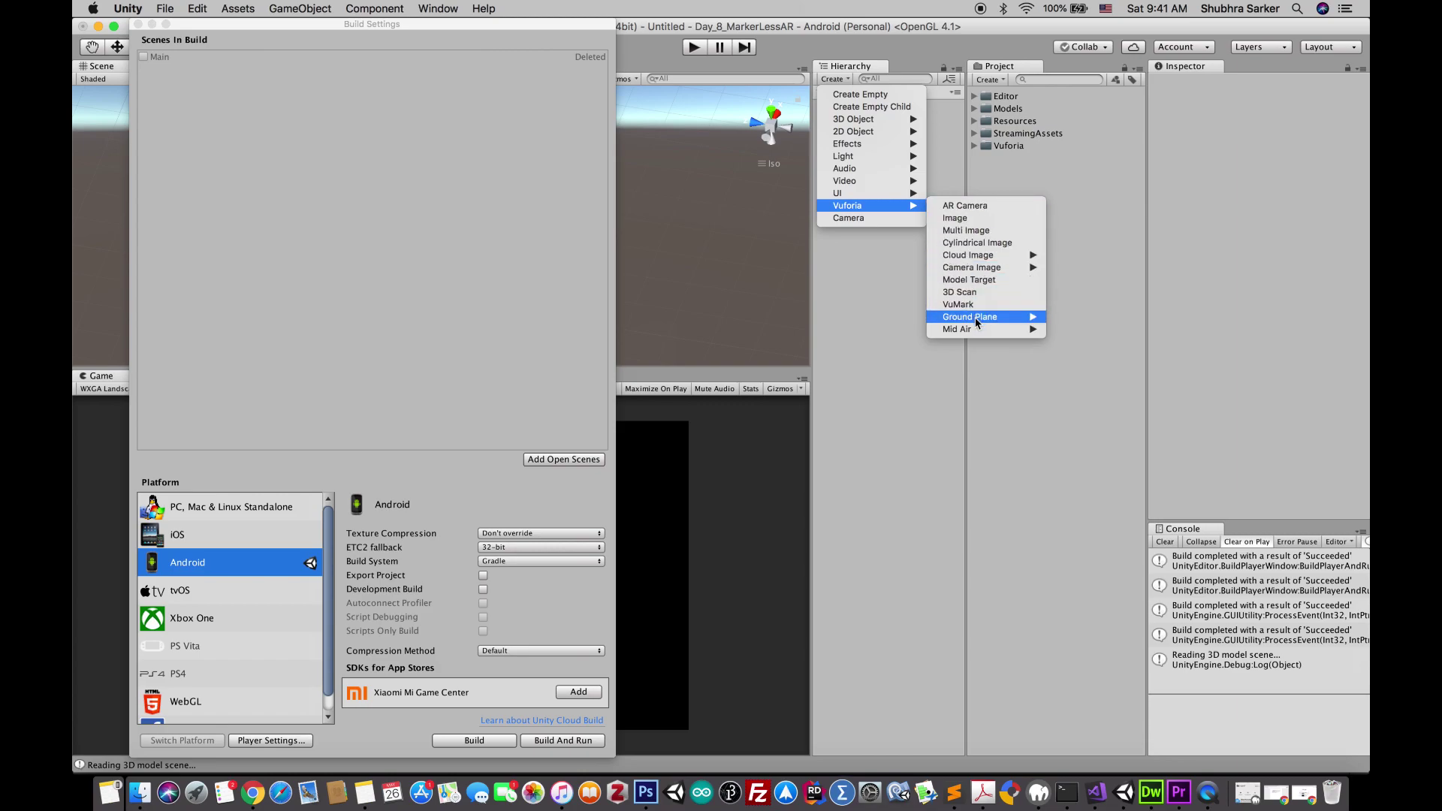
pyautogui.moveTo(976, 322)
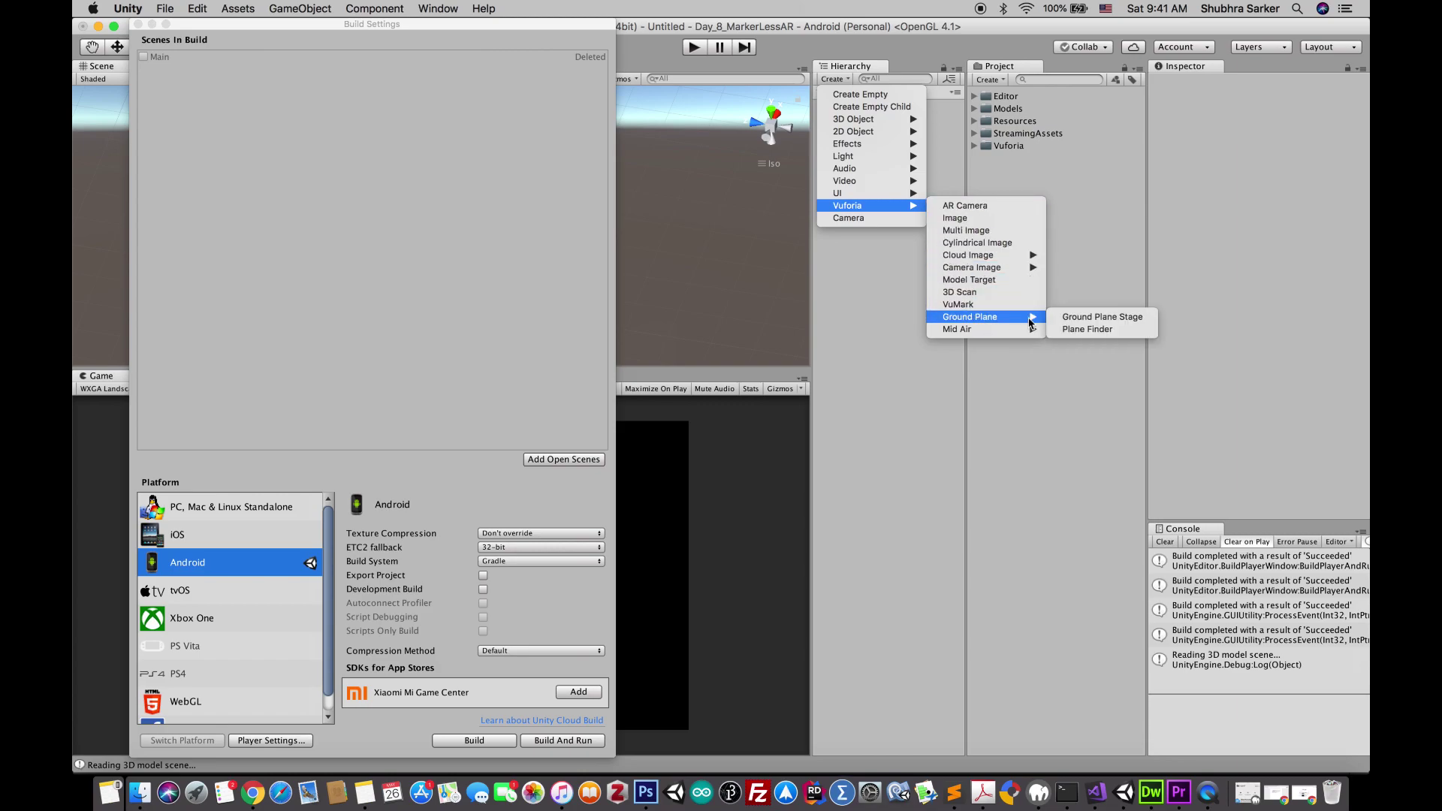
pyautogui.click(1096, 320)
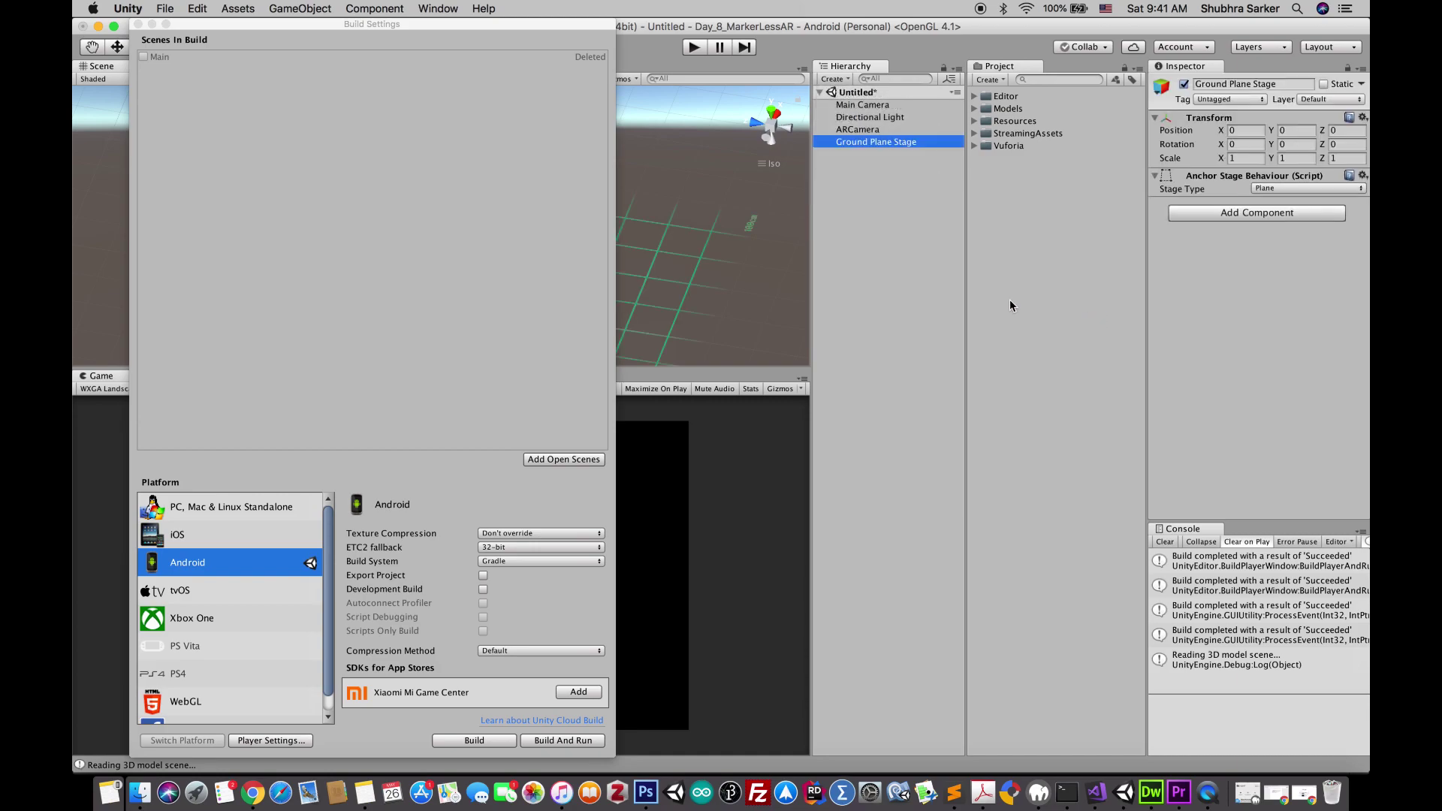
# Add a Vuforia Plane Finder to the scene
pyautogui.click(832, 98)
pyautogui.click(834, 78)
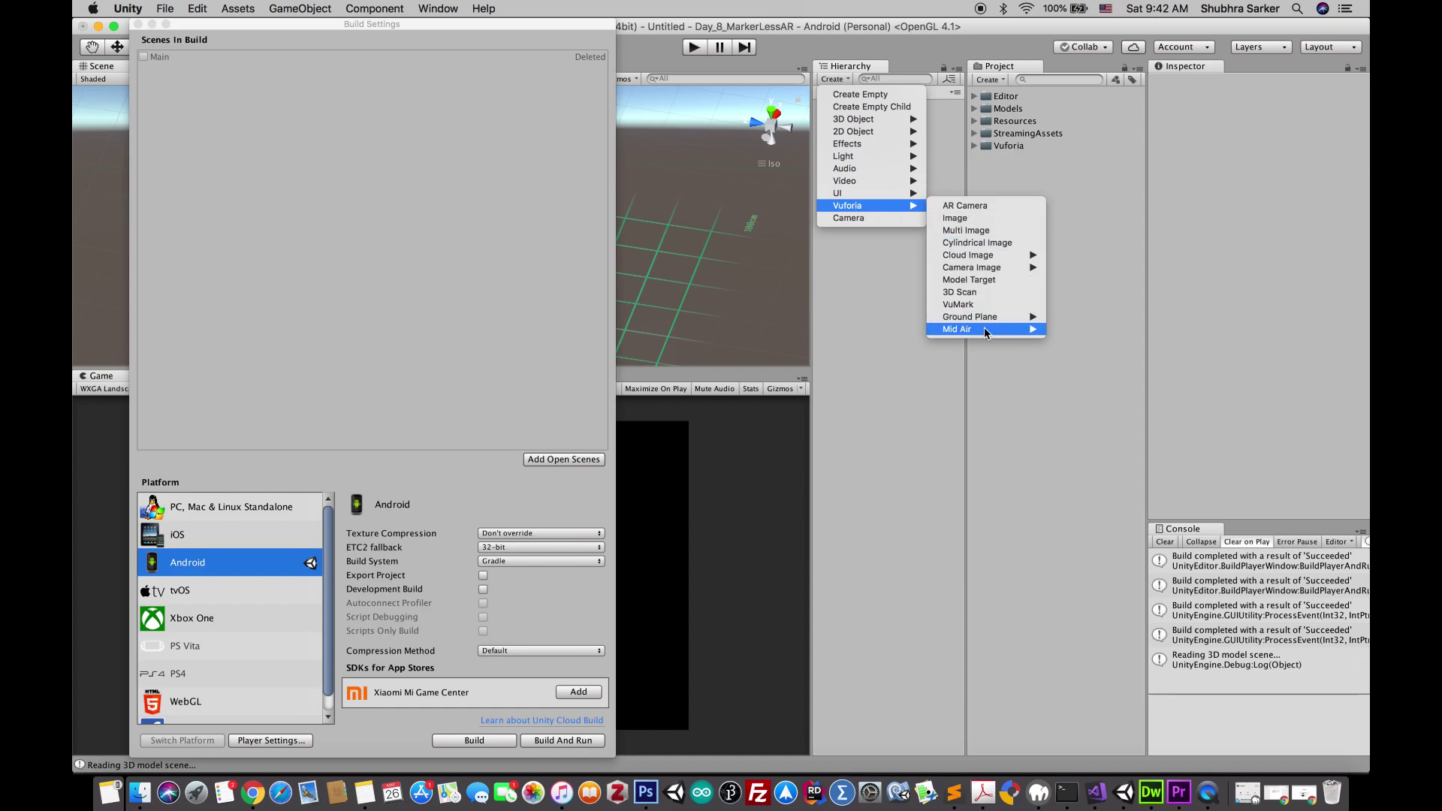
pyautogui.moveTo(1003, 318)
pyautogui.click(1087, 330)
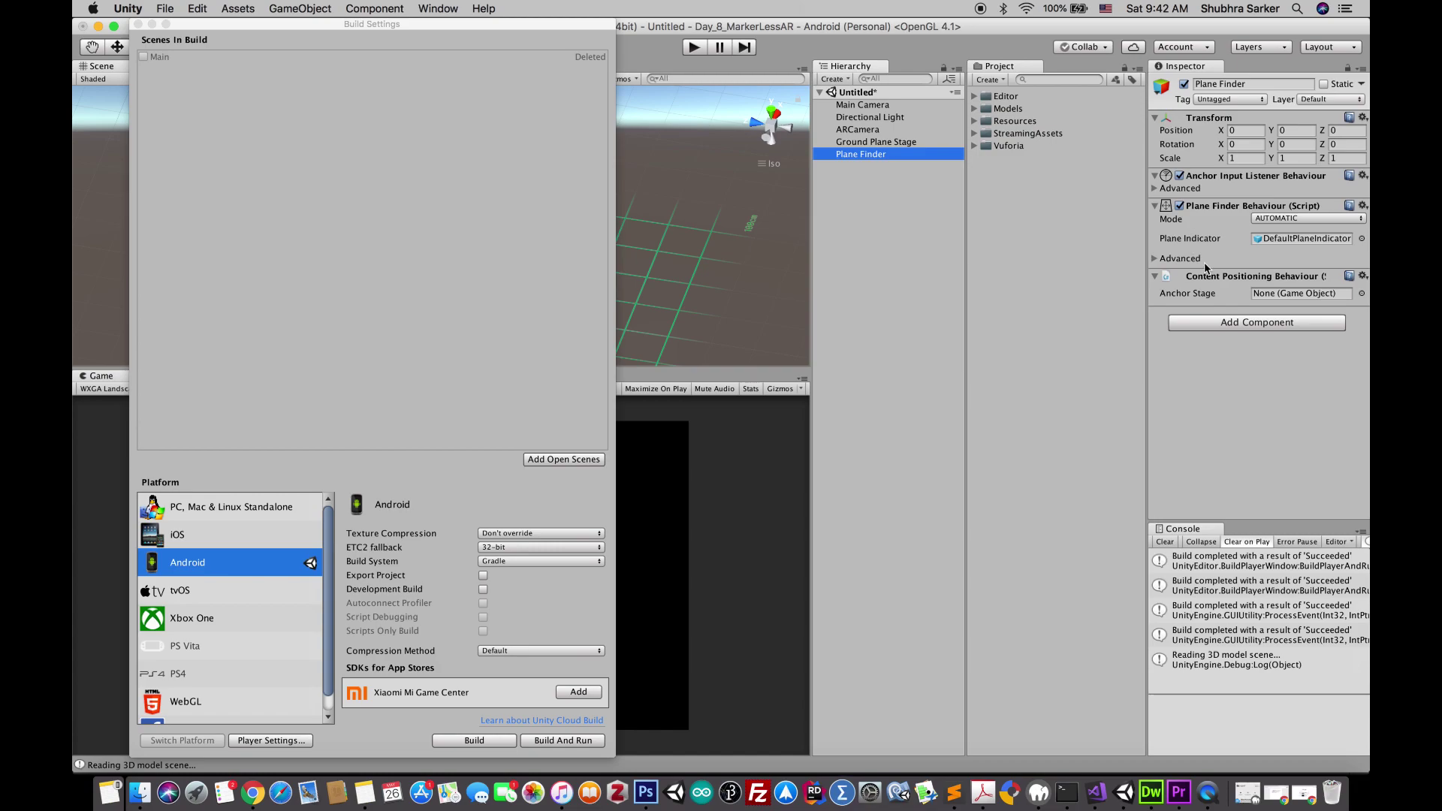
# Expand the advanced options of the Plane Finder's input listener and plane finder behaviours, and close the build settings
pyautogui.click(1157, 191)
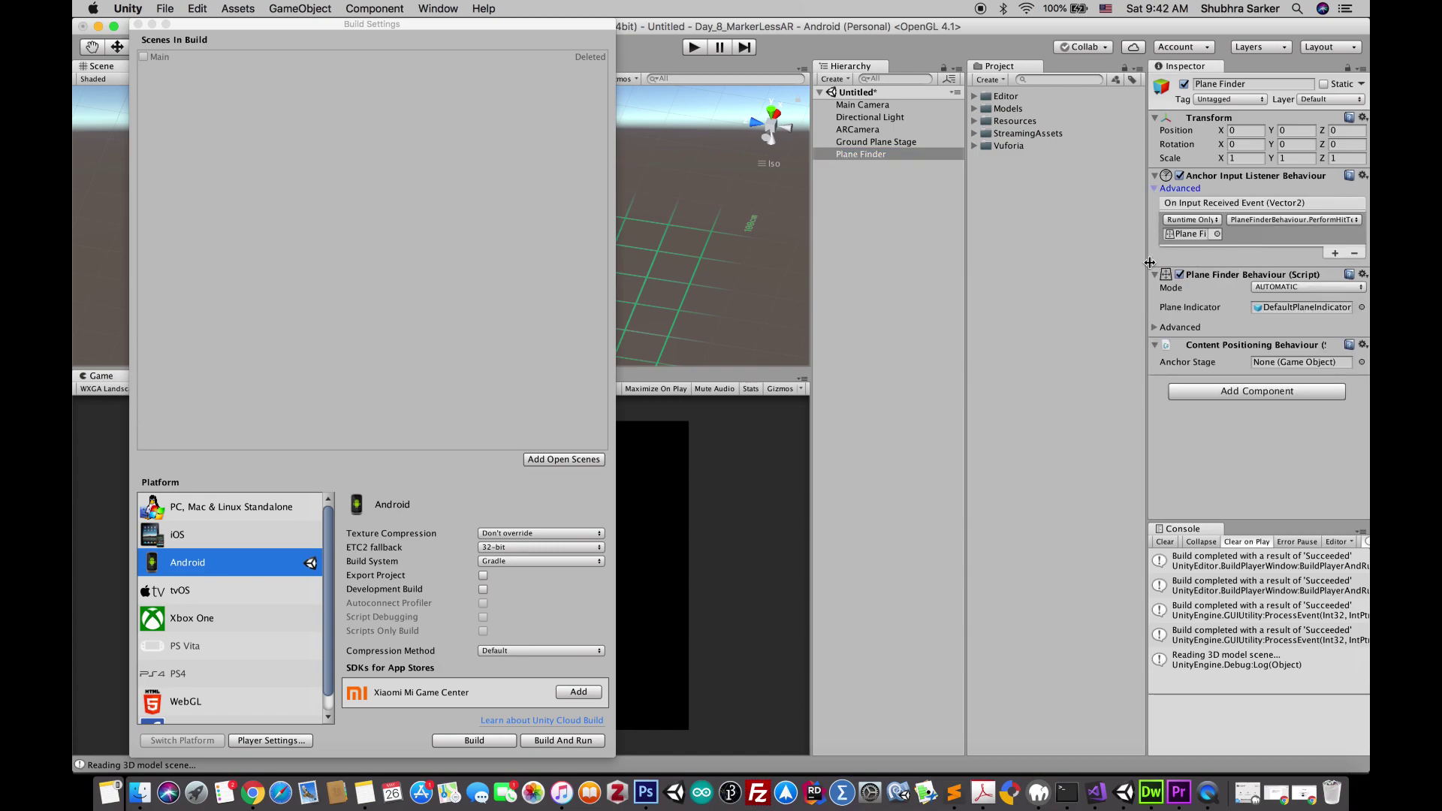
pyautogui.click(1156, 331)
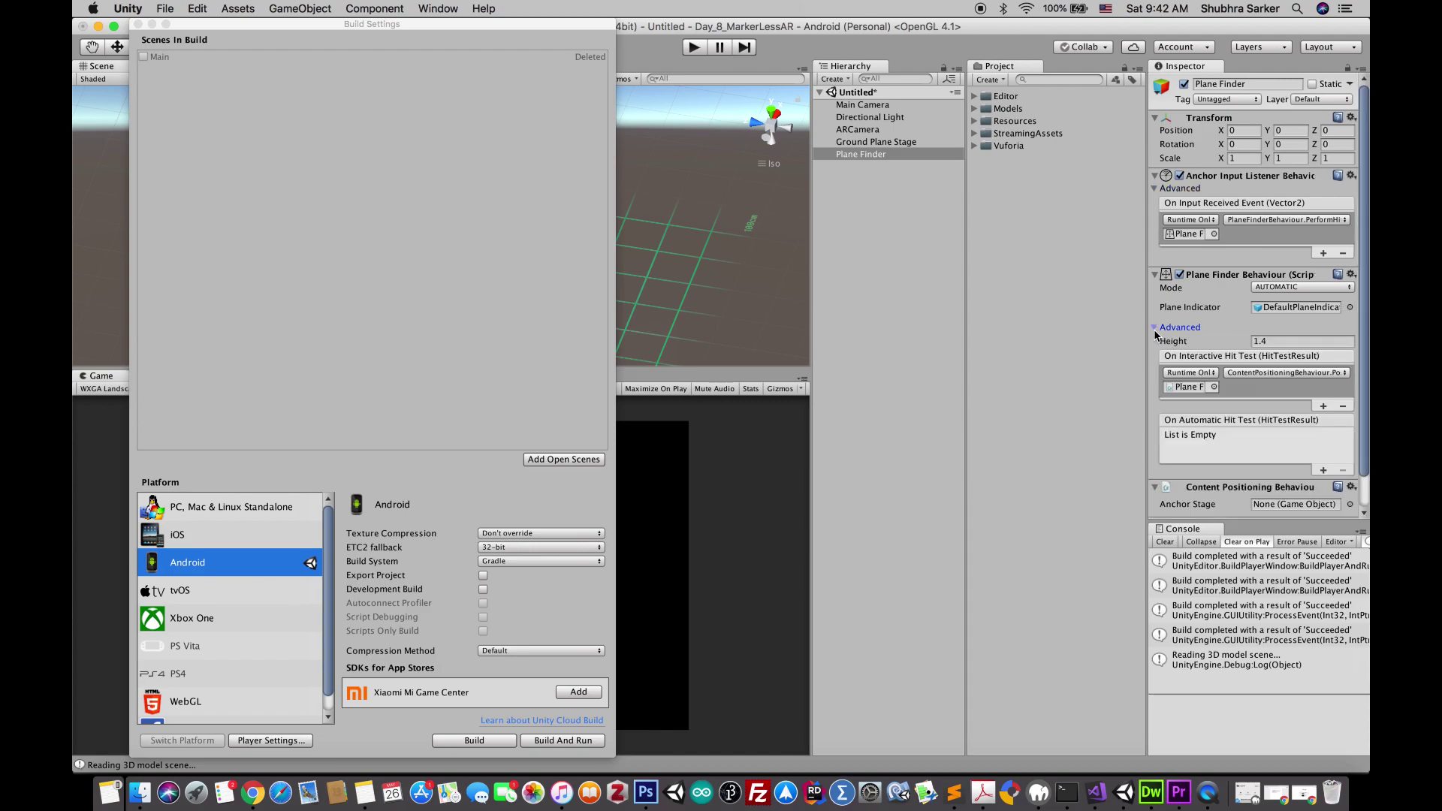
pyautogui.click(703, 243)
pyautogui.click(137, 25)
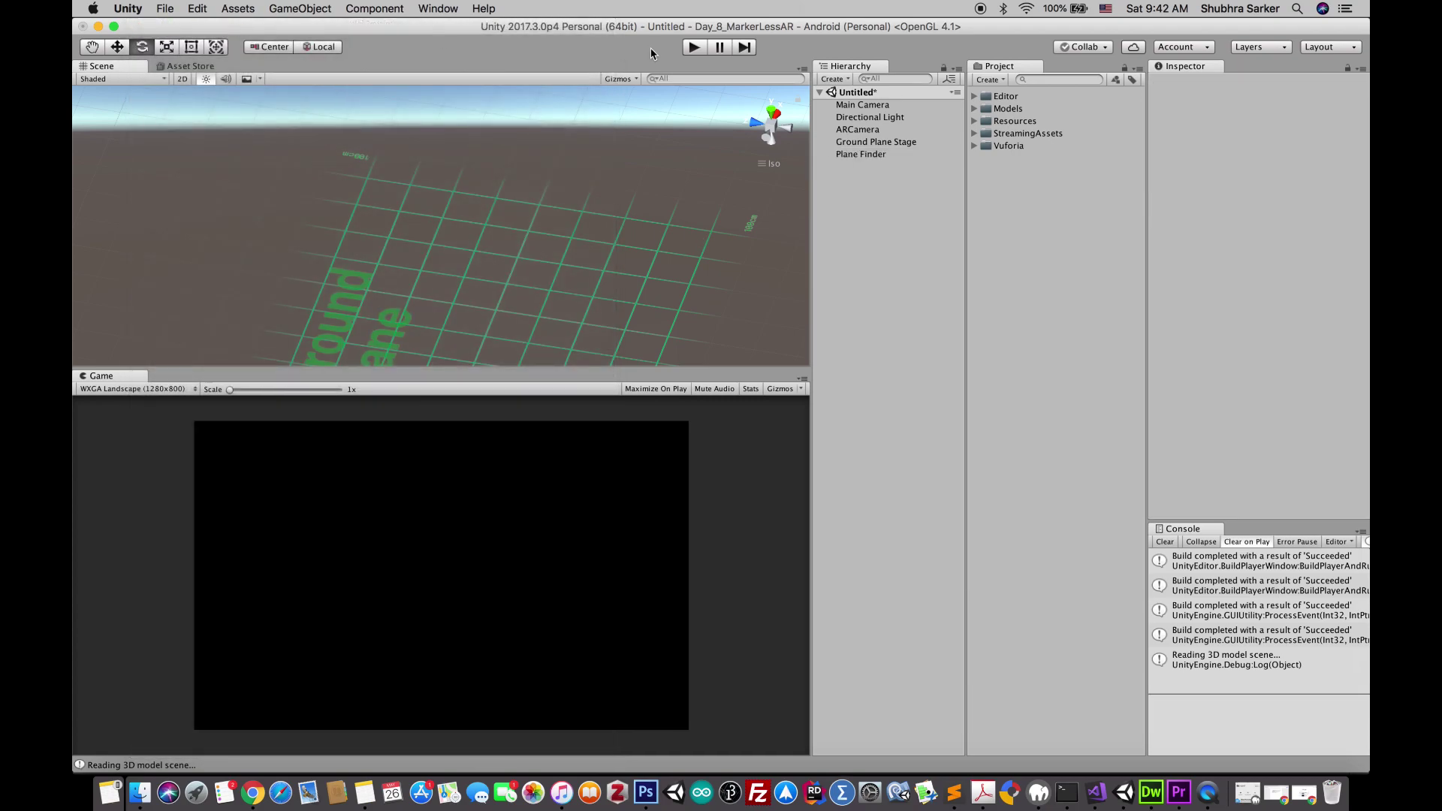
# Place the Barbarian mage model in the scene and set its position to 0, 0, 0
pyautogui.moveTo(1032, 137); pyautogui.dragTo(595, 231)
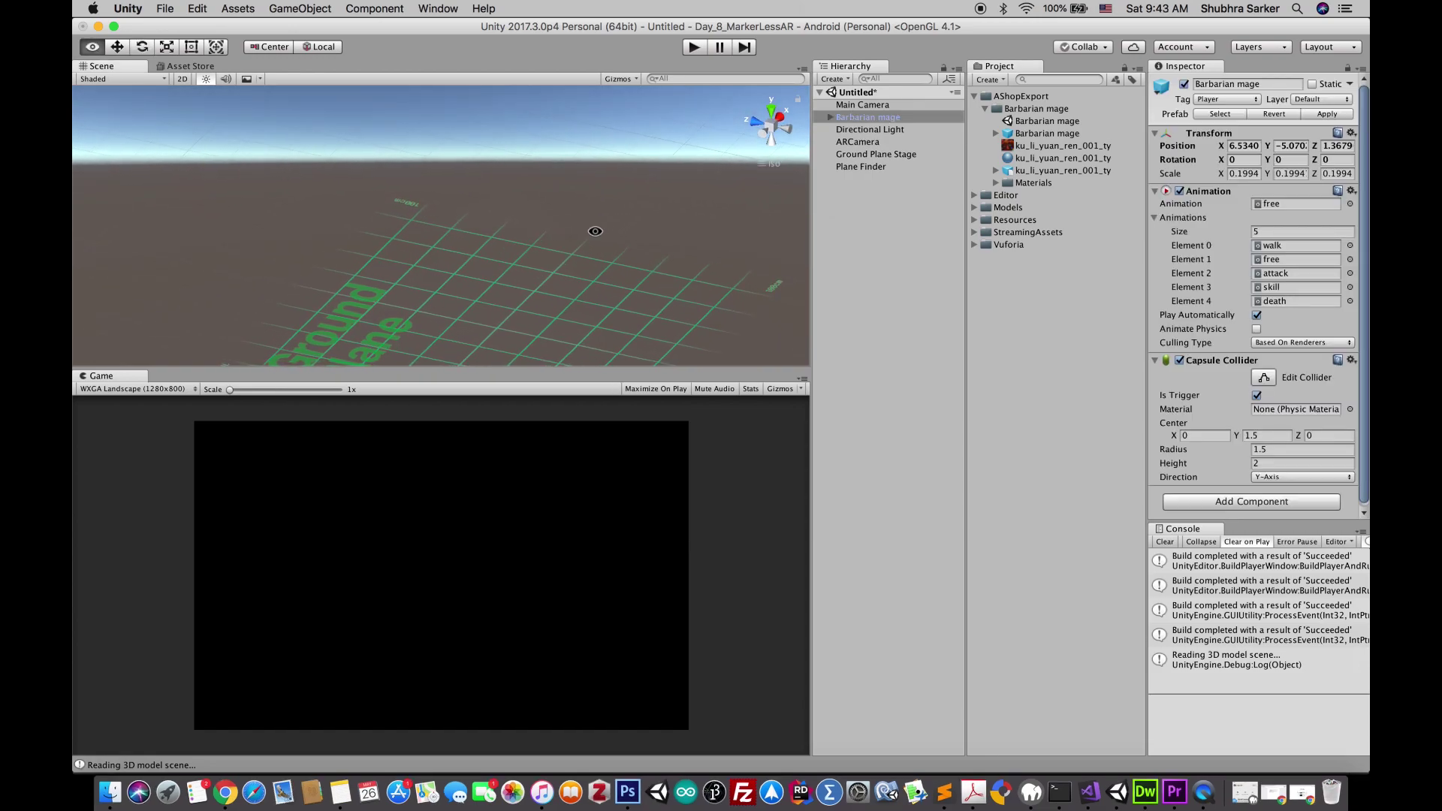
pyautogui.click(1246, 150)
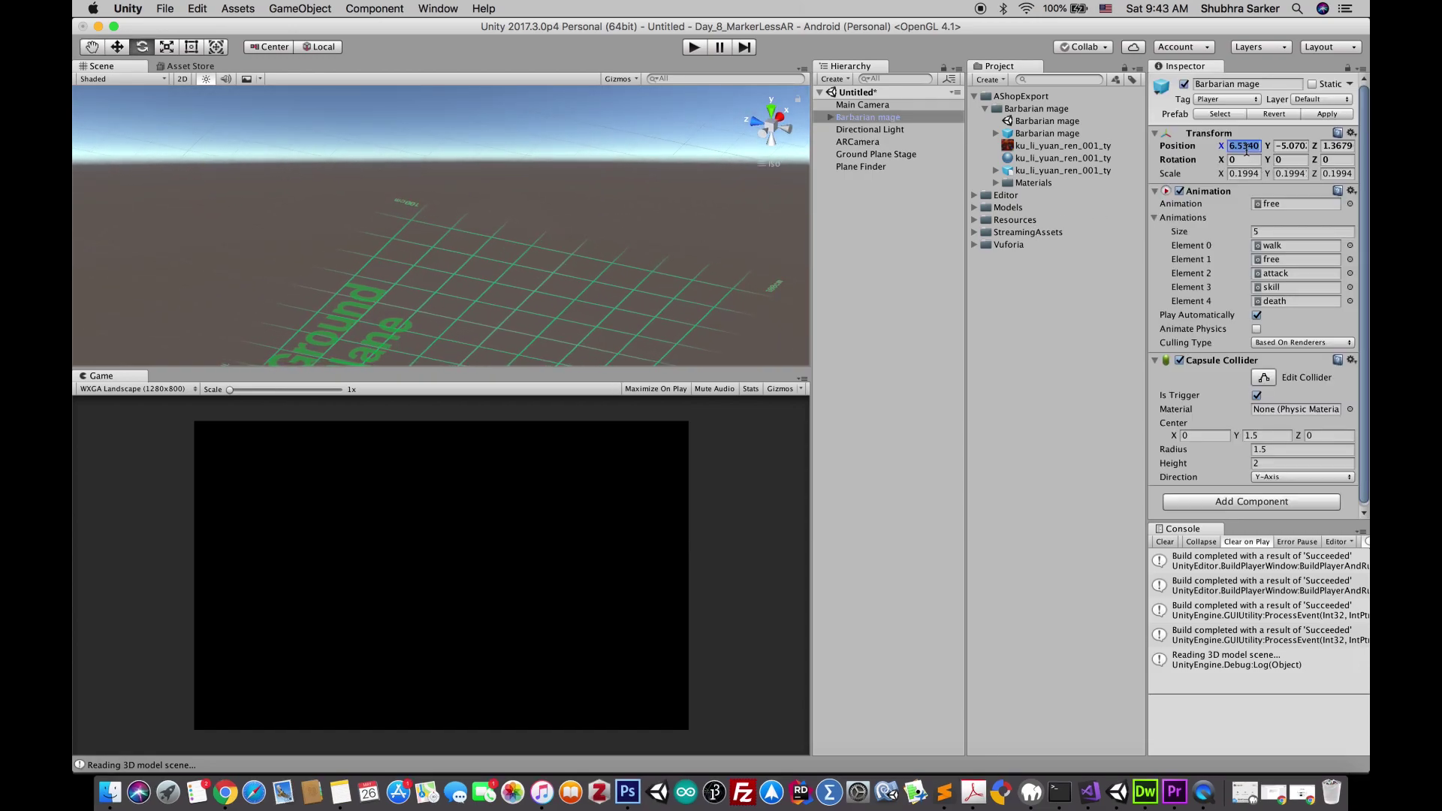
pyautogui.write('0')
pyautogui.click(1287, 146)
pyautogui.write('0')
pyautogui.click(1333, 147)
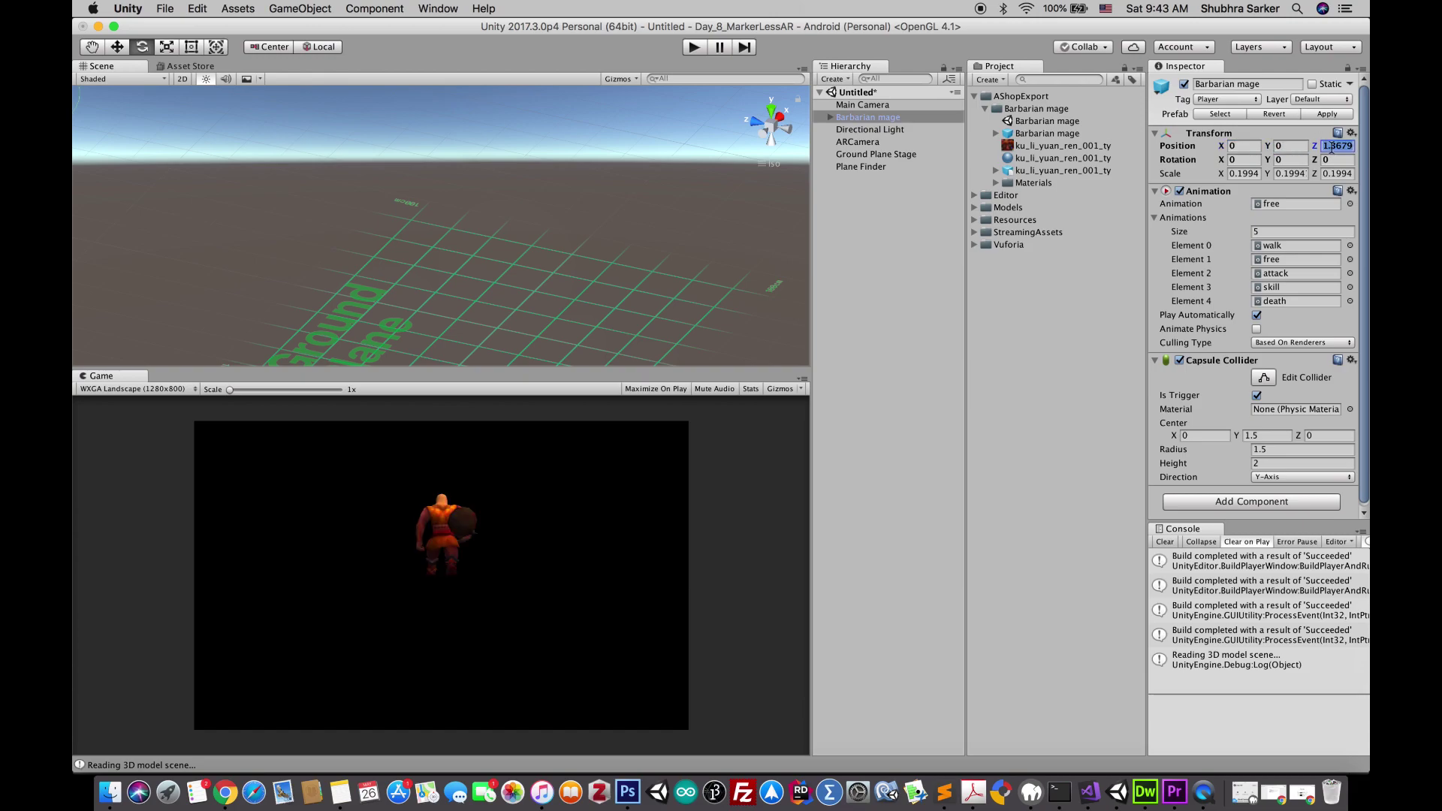
pyautogui.write('0')
# Set the Barbarian mage's Y rotation to 180 and make it a child of the Ground Plane Stage
pyautogui.keyDown('alt'); pyautogui.moveTo(518, 195); pyautogui.dragTo(911, 308); pyautogui.keyUp('alt')
pyautogui.press('Tab')
pyautogui.press('Tab')
pyautogui.write('180')
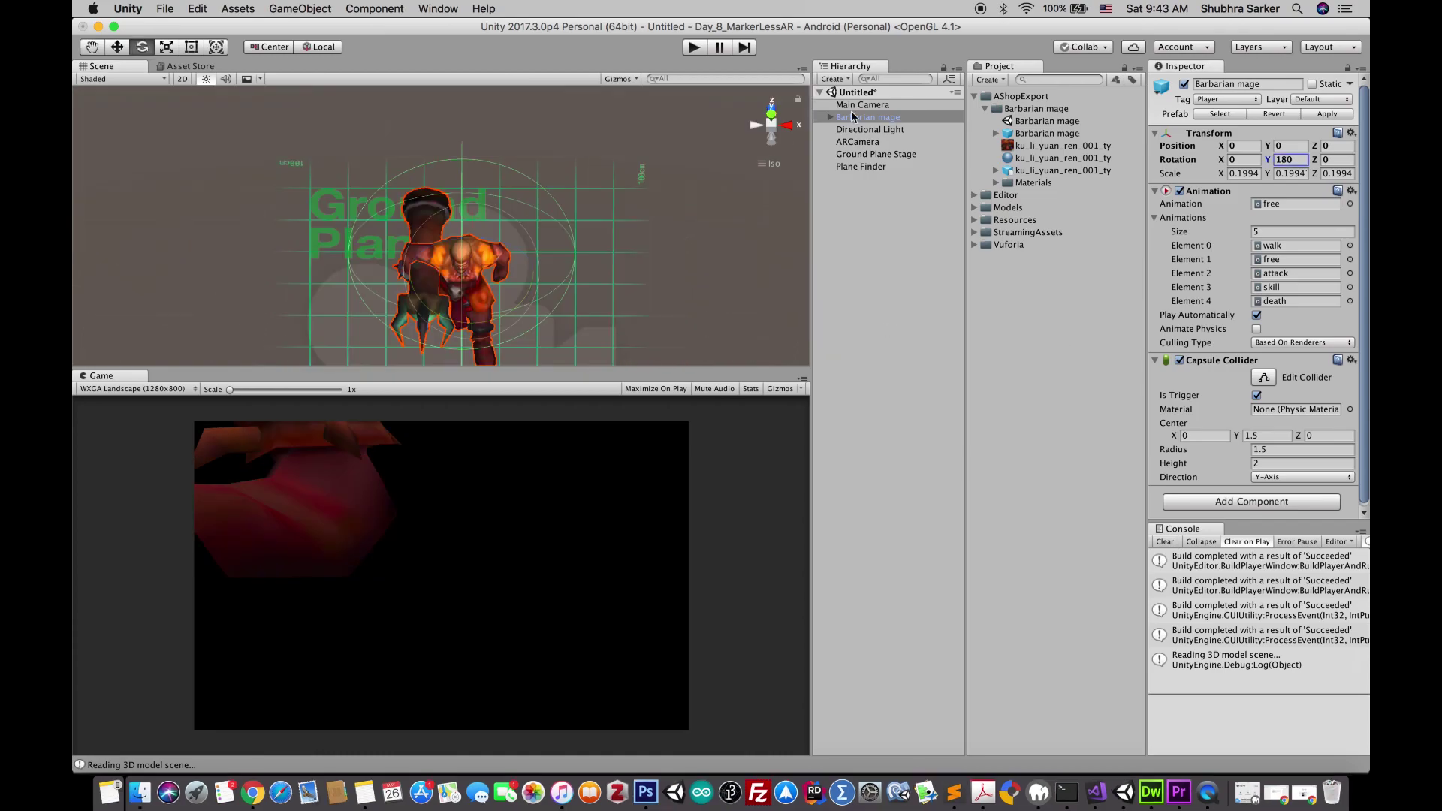
pyautogui.moveTo(851, 117); pyautogui.dragTo(871, 154)
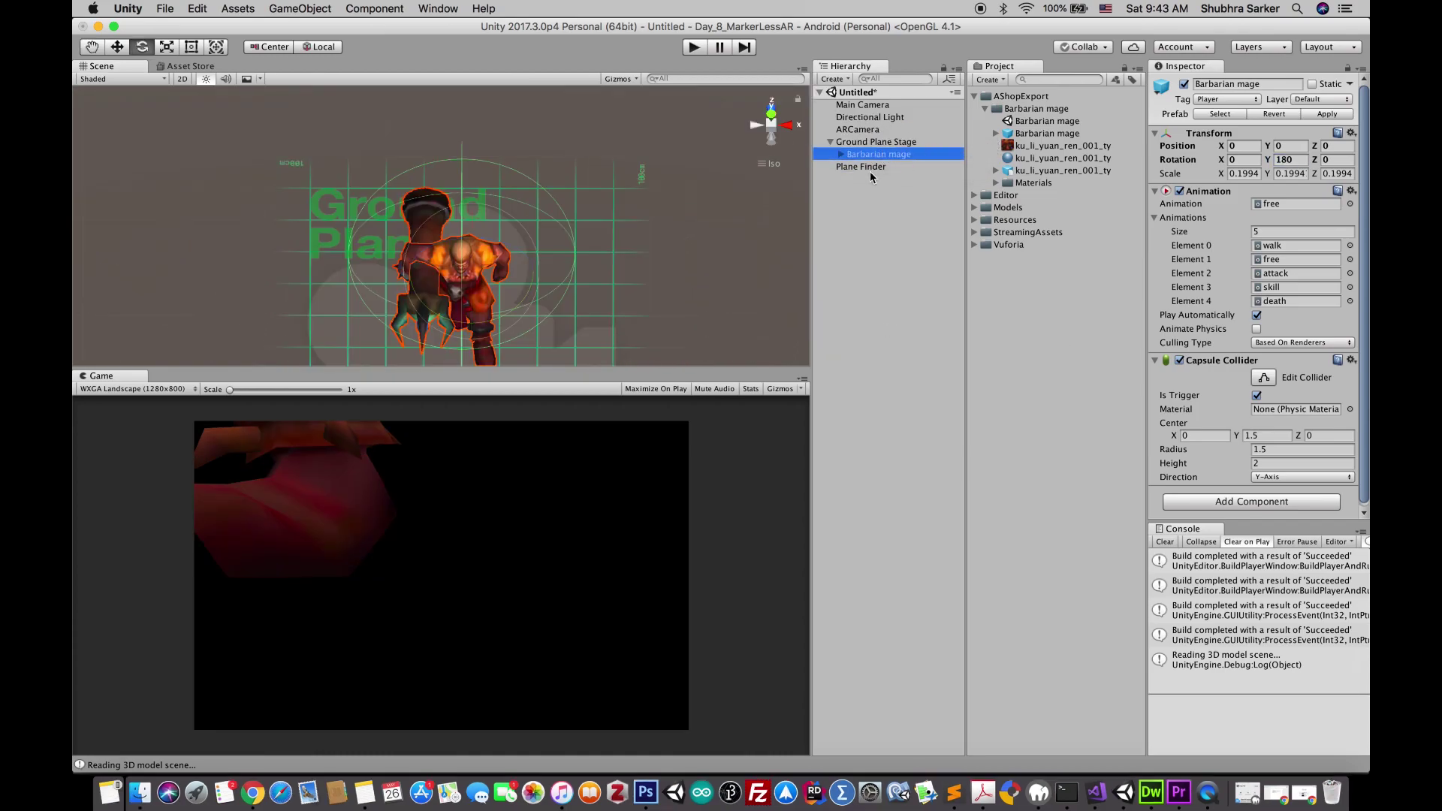
# Assign the Ground Plane Stage as the anchor stage of the Plane Finder's content positioning behaviour
pyautogui.click(868, 166)
pyautogui.scroll(-2, 1199, 192)
pyautogui.moveTo(876, 142); pyautogui.dragTo(1293, 469)
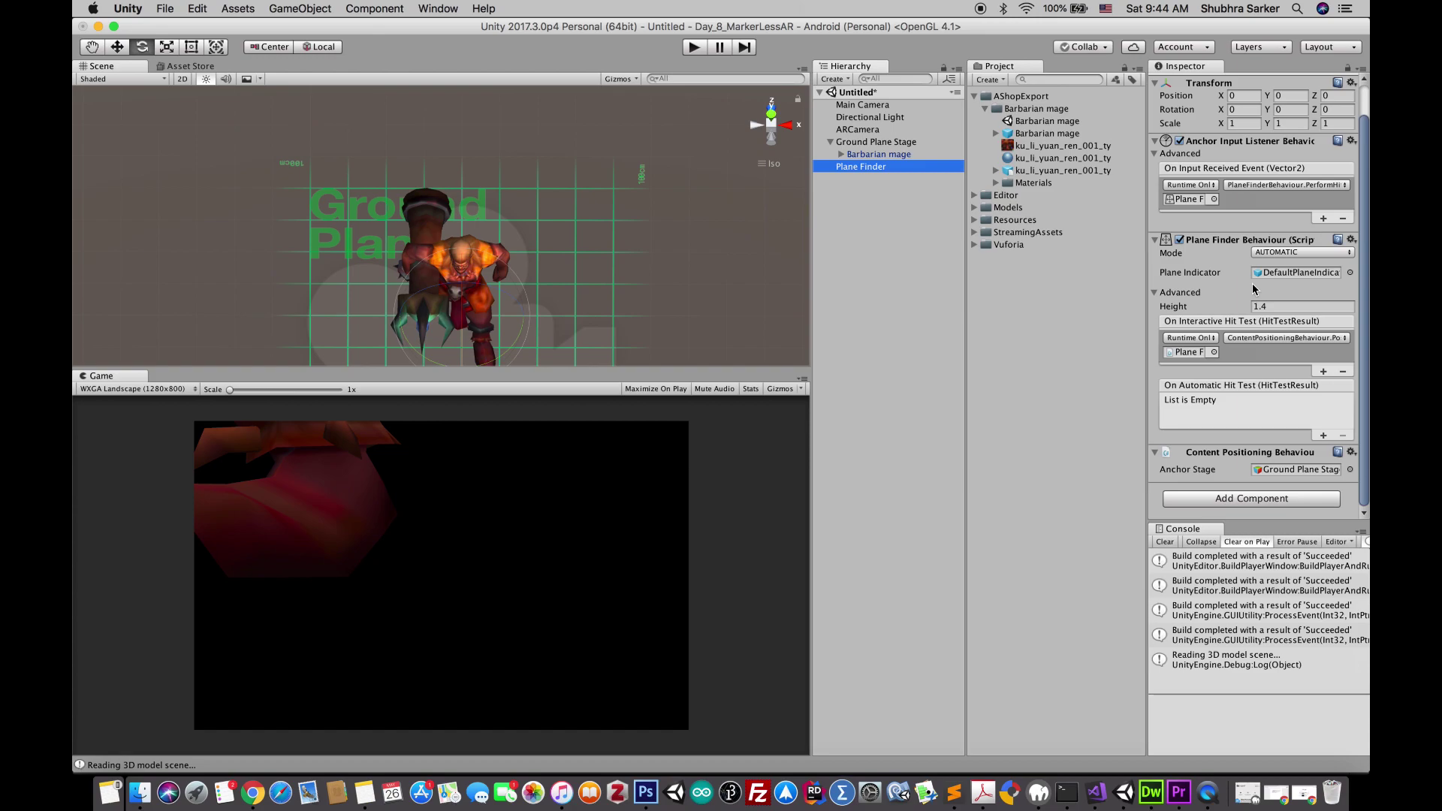
# Examine the Plane Finder's mode options and open its Height value for editing
pyautogui.click(1274, 253)
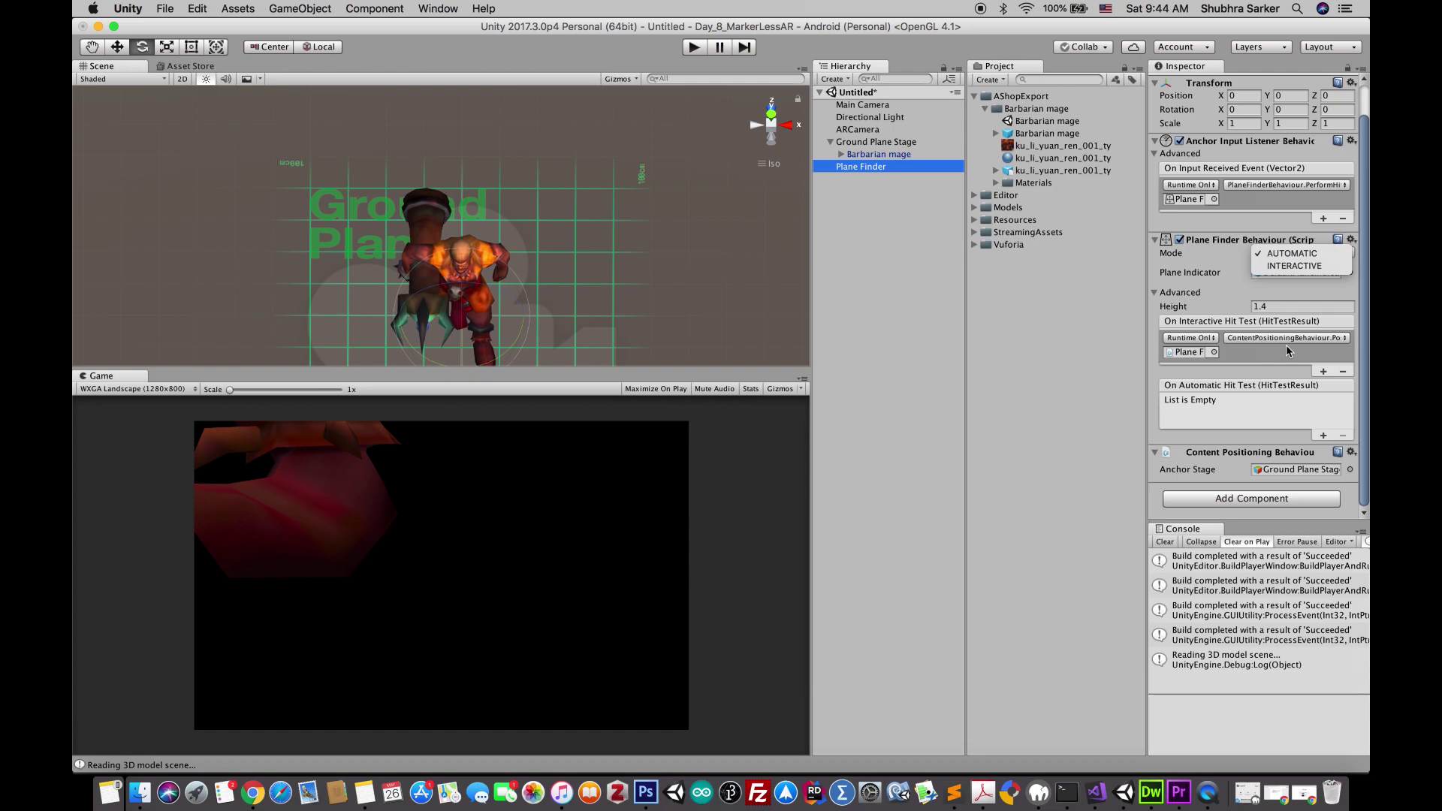
pyautogui.press('Escape')
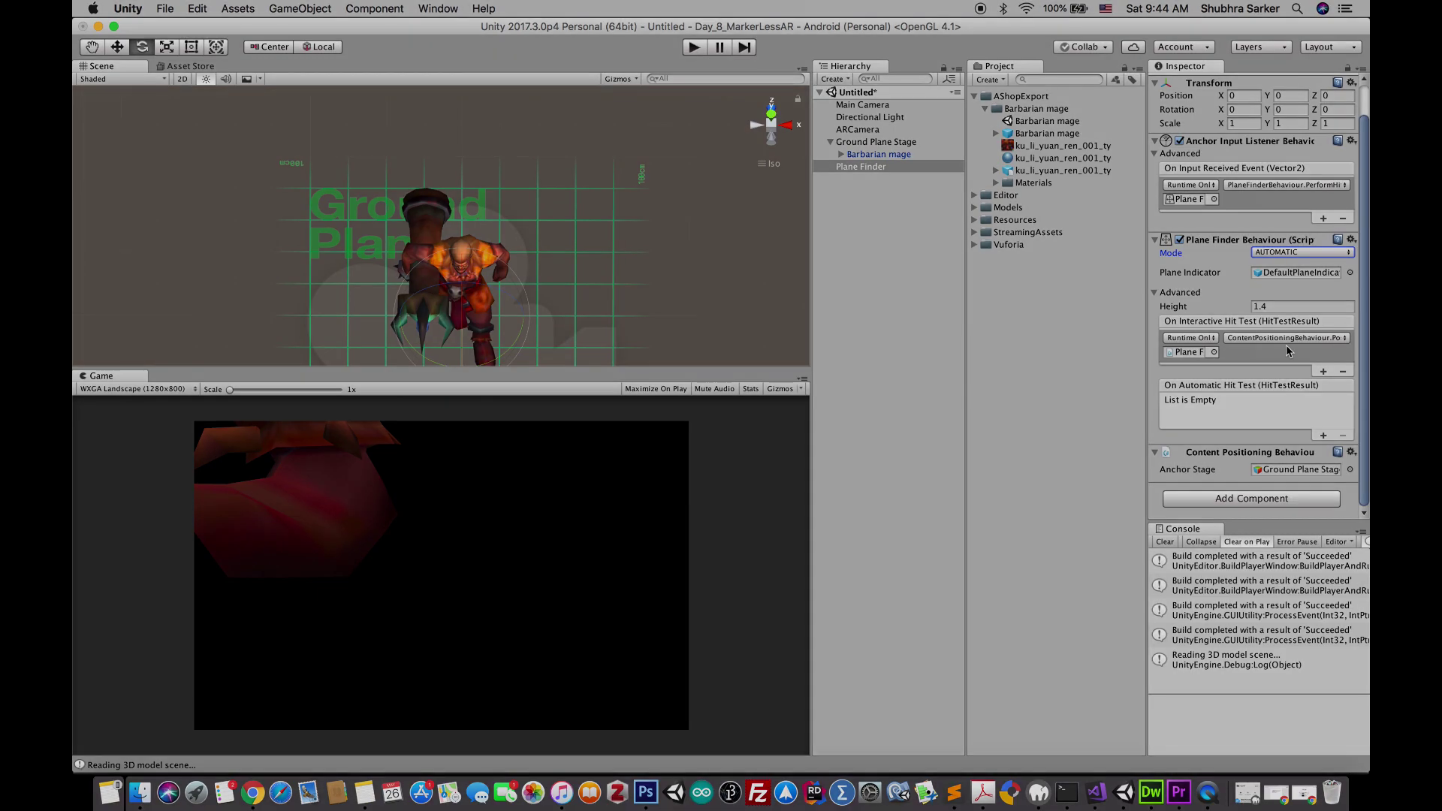
pyautogui.click(1302, 303)
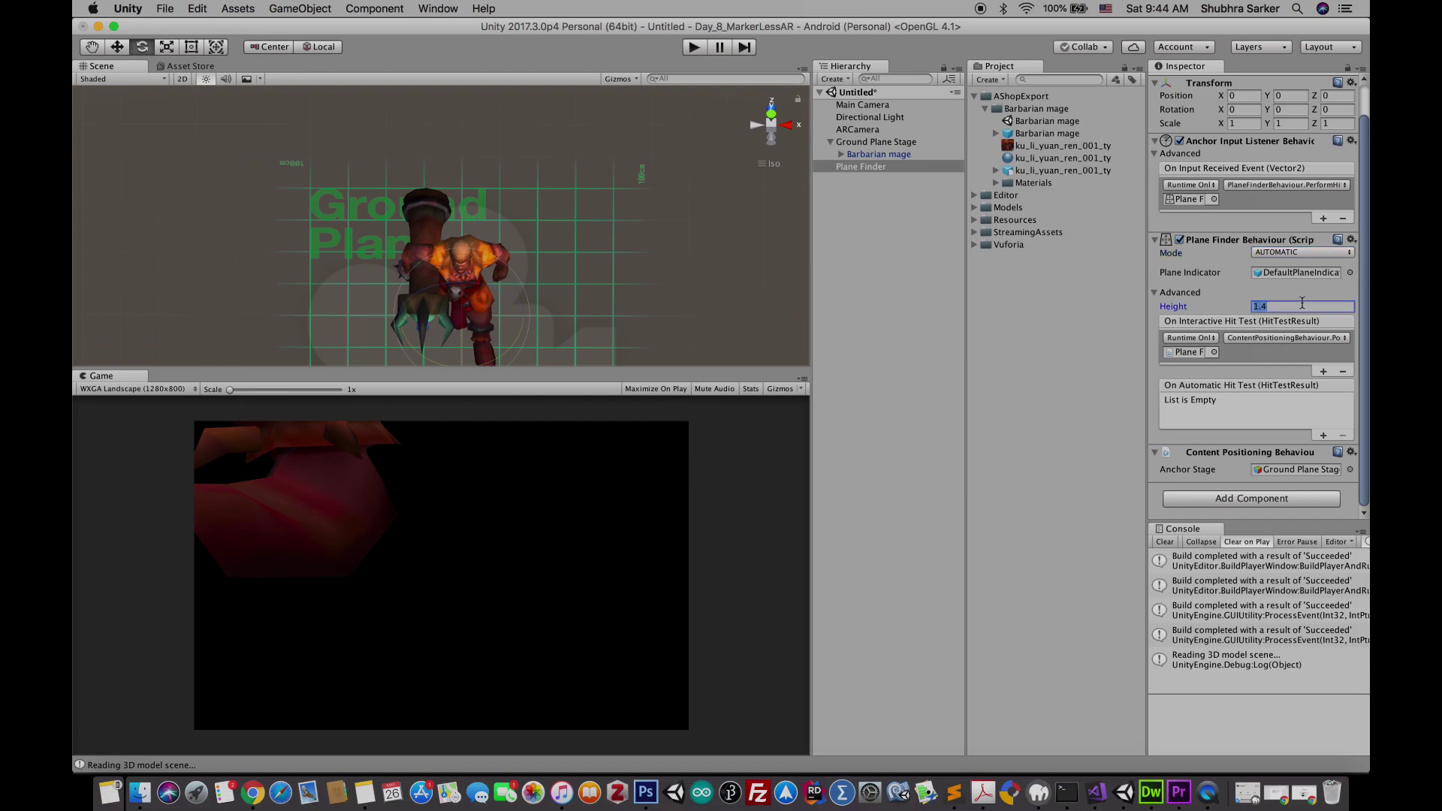